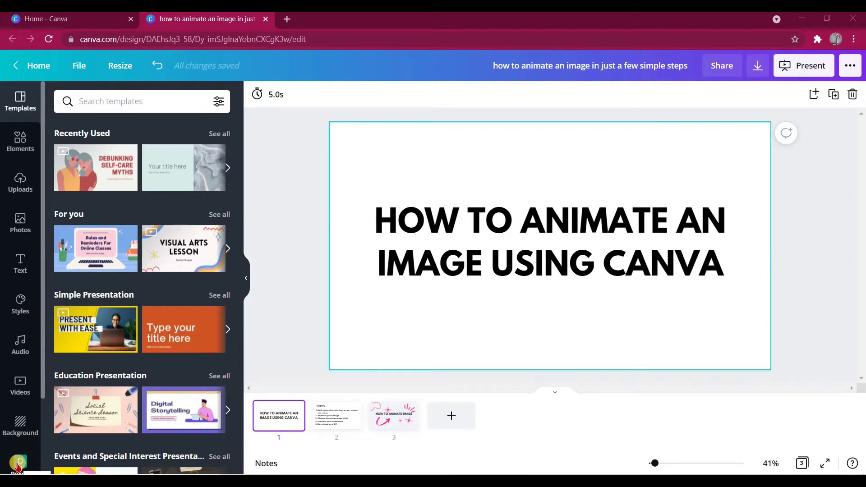
# Look over the page 2 steps text, then go to page 3 with pink doodles.
pyautogui.click(315, 430)
pyautogui.click(377, 296)
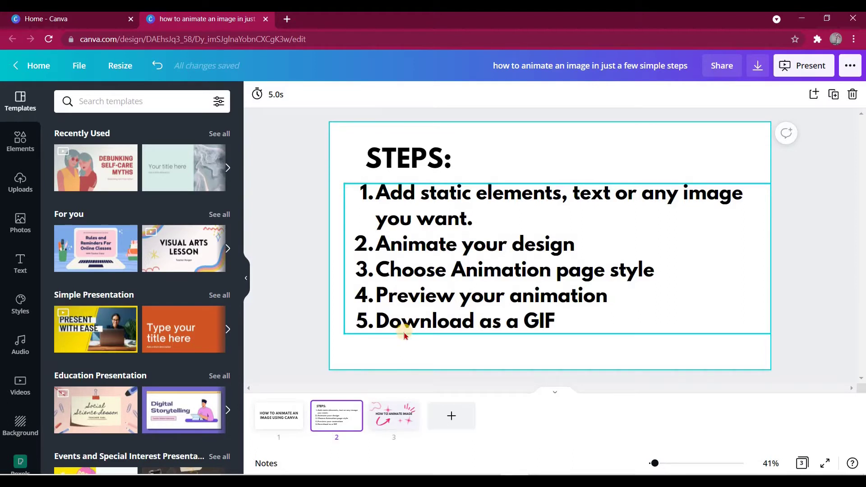
pyautogui.moveTo(393, 415)
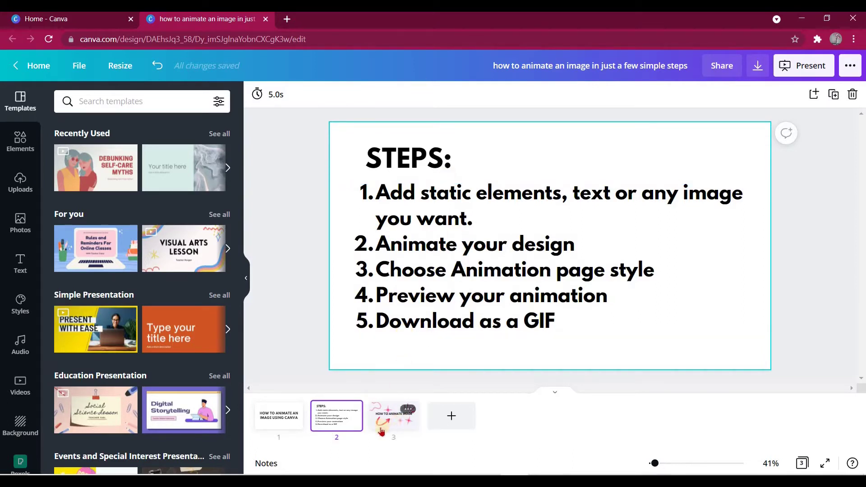
pyautogui.click(381, 431)
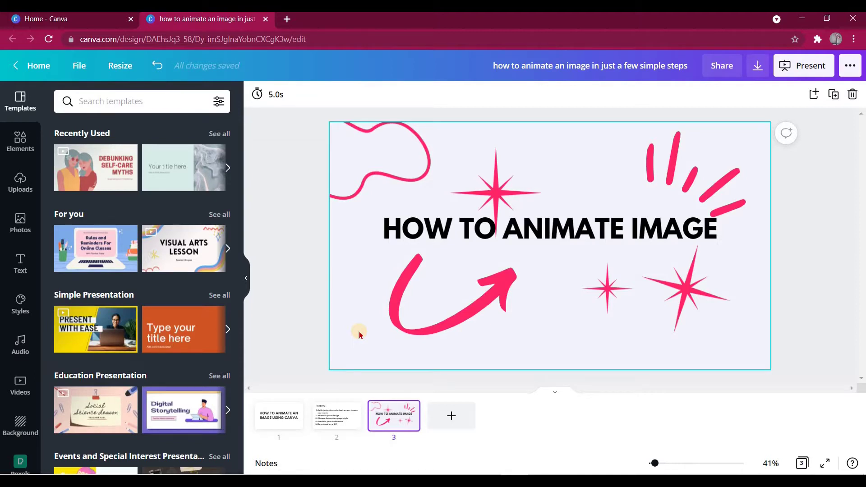
# Select the page 3 background and bring up the Page Animations styles.
pyautogui.click(360, 334)
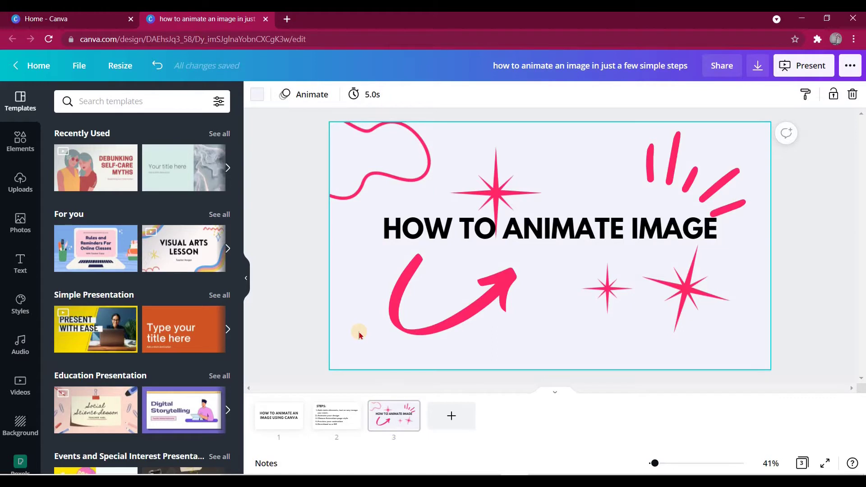
pyautogui.click(311, 96)
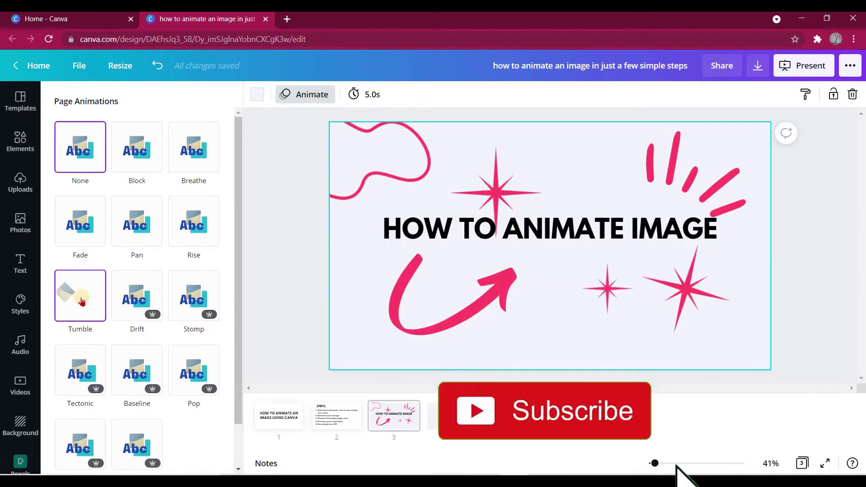
# Apply the Tumble animation to page 3 and set its duration to 10 seconds.
pyautogui.click(82, 302)
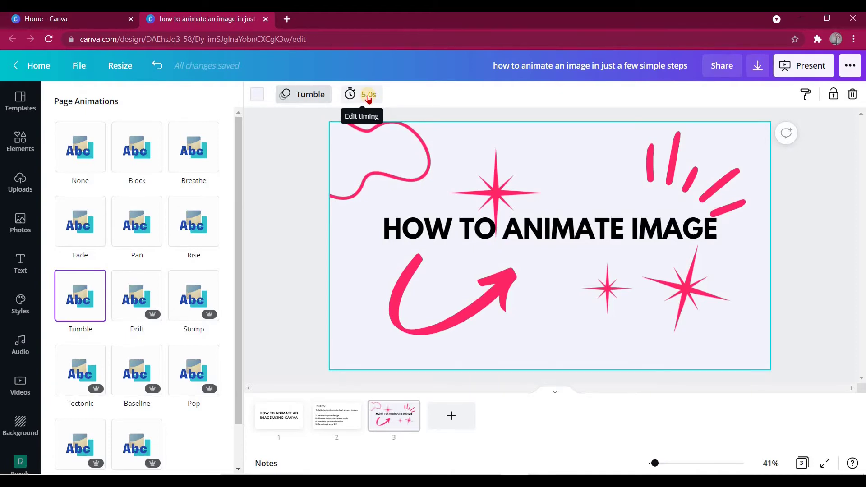
pyautogui.click(368, 96)
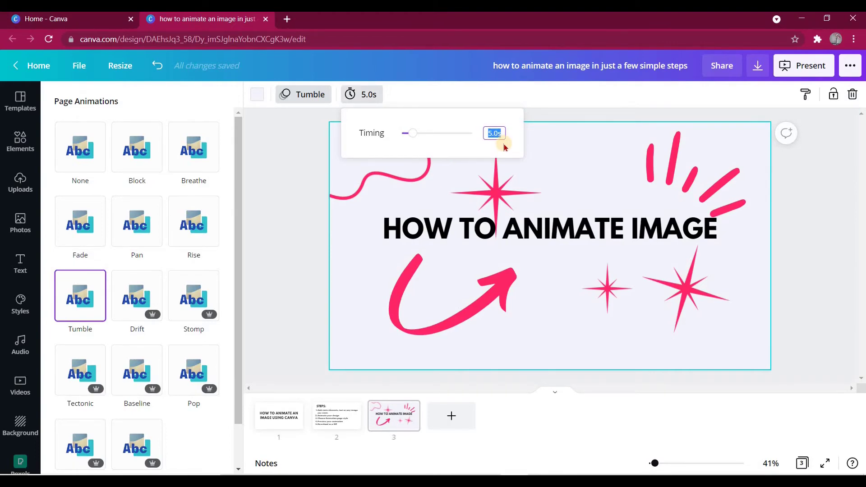
pyautogui.write('1')
pyautogui.write('0s')
pyautogui.press('Return')
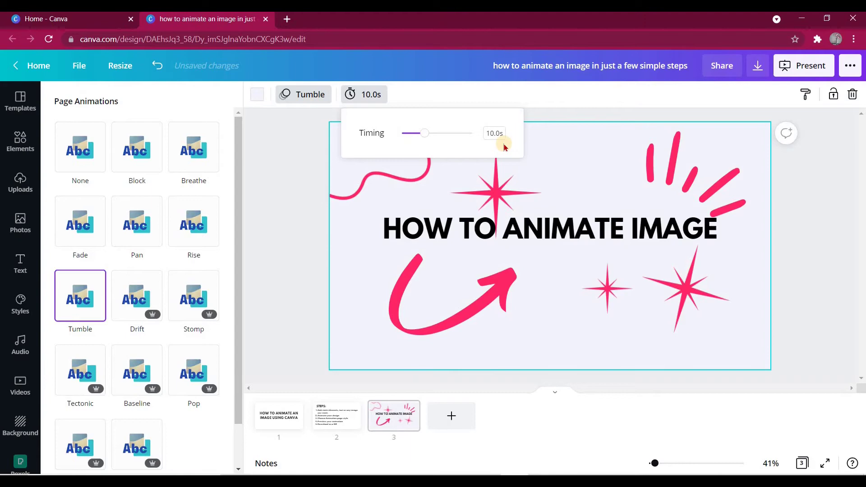
pyautogui.click(374, 344)
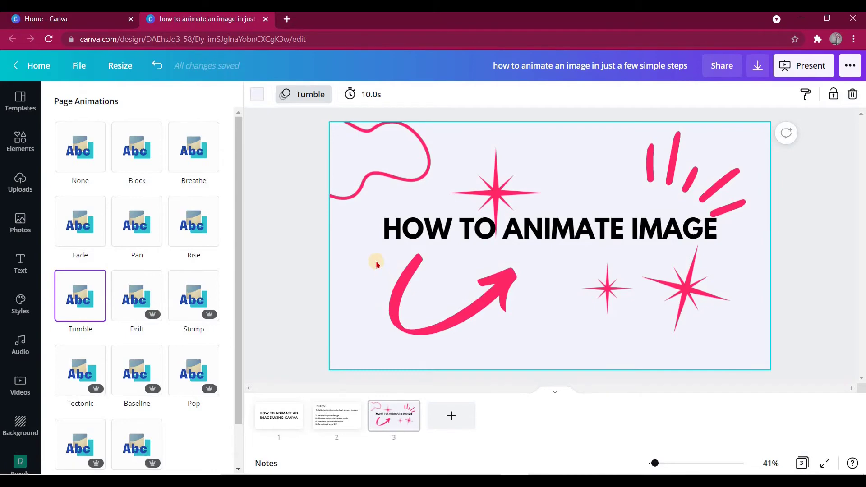
pyautogui.click(758, 66)
# Set the download to GIF format, including only page 3.
pyautogui.click(759, 67)
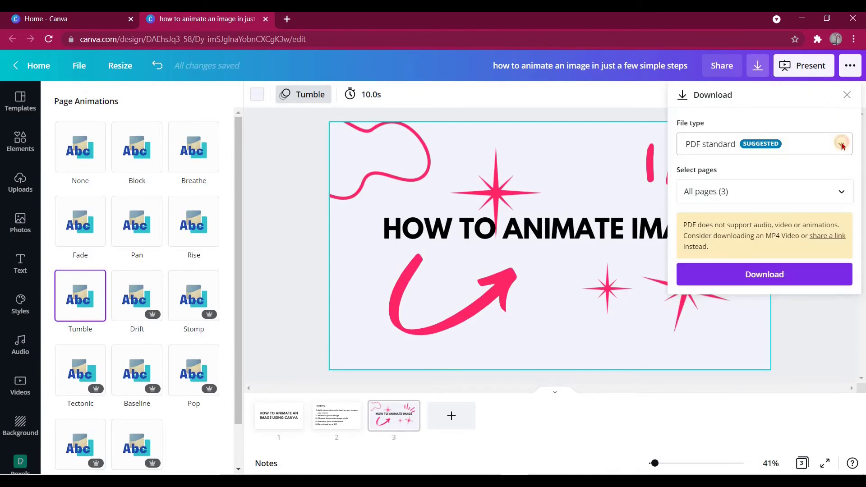
pyautogui.click(839, 147)
pyautogui.scroll(-1, 733, 253)
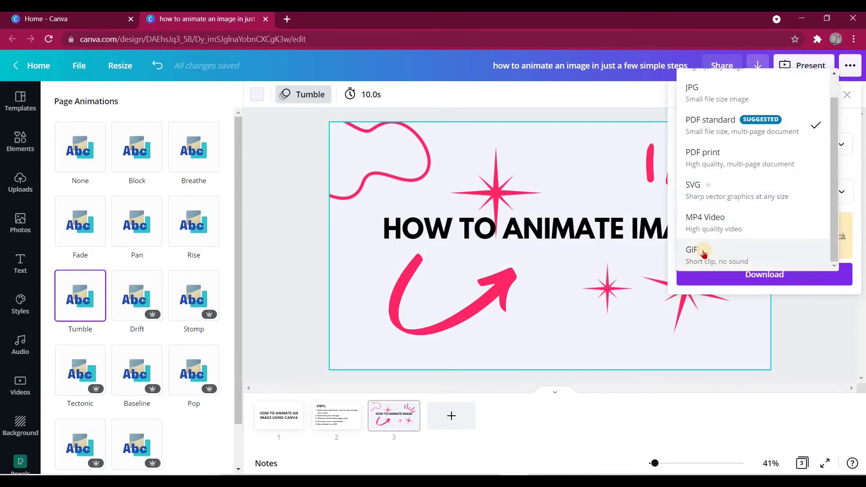
pyautogui.click(703, 250)
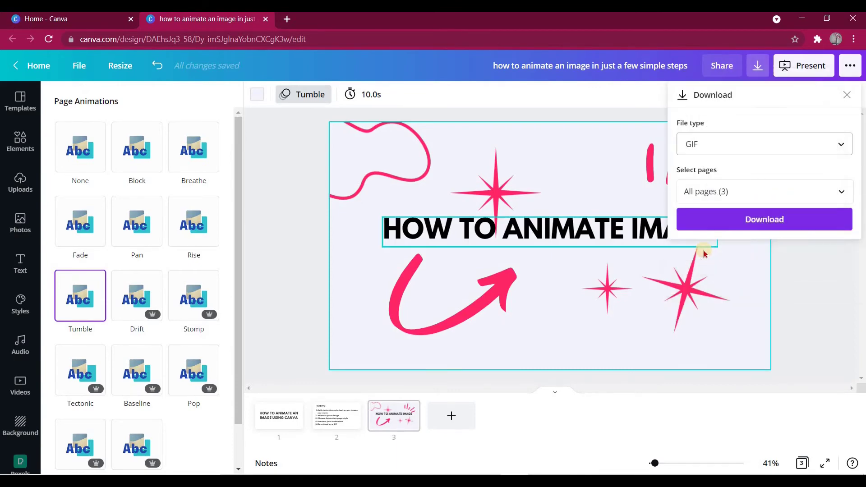
pyautogui.click(839, 191)
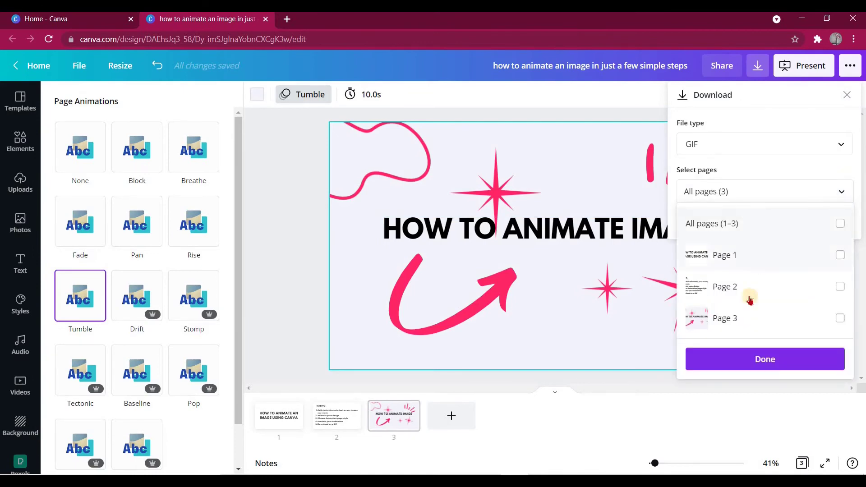
pyautogui.click(708, 322)
# Download the page 3 GIF and open it in the Photos viewer.
pyautogui.click(764, 359)
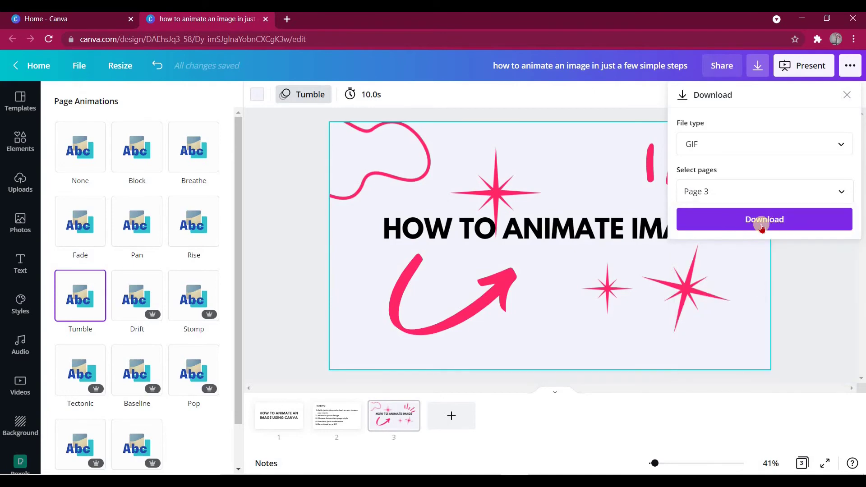
pyautogui.click(760, 220)
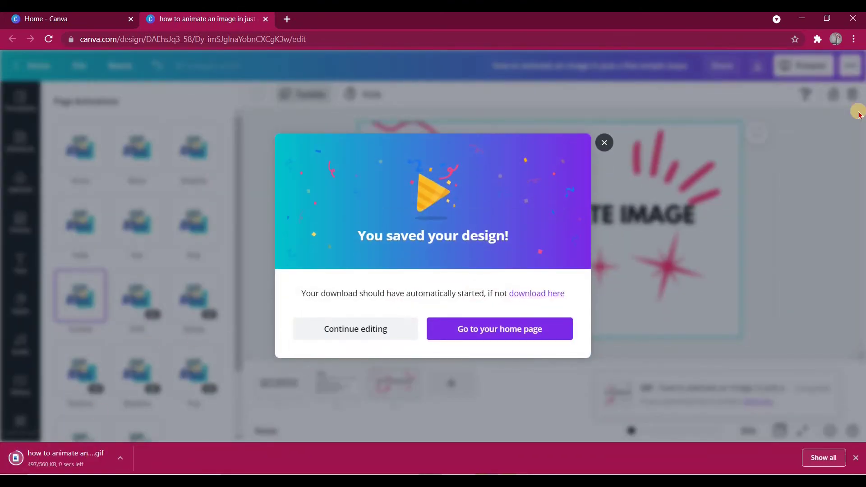
pyautogui.click(59, 459)
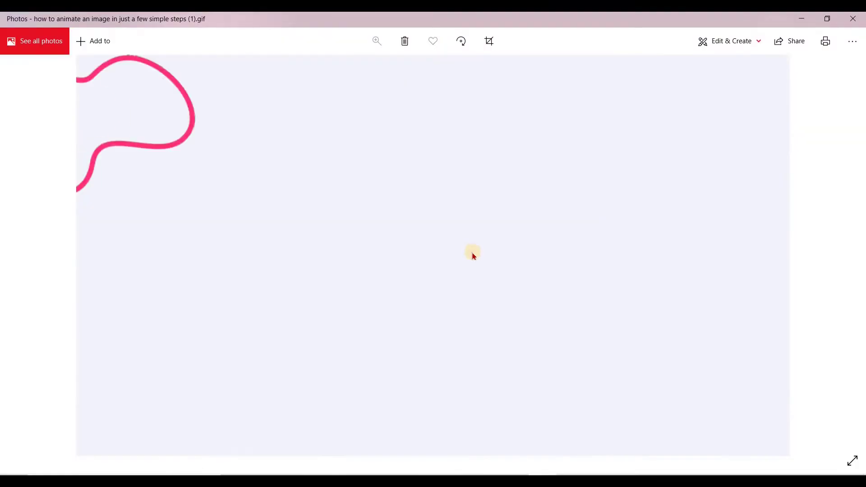